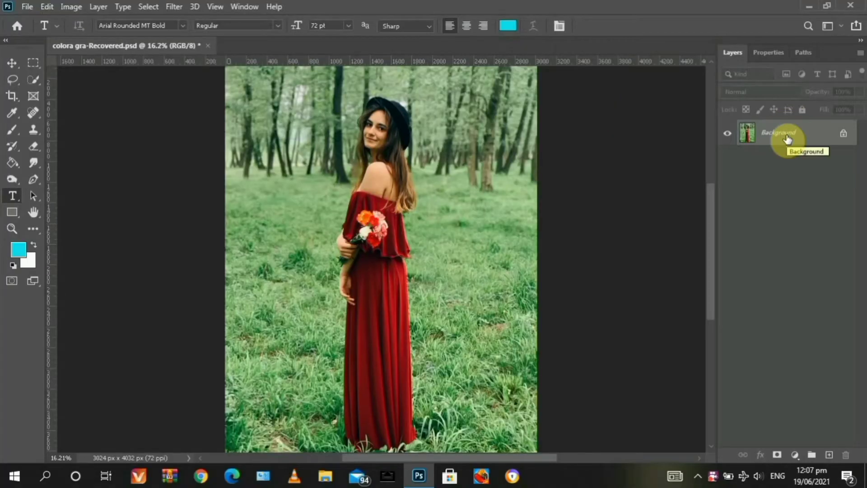
Step: Duplicate the Background layer and convert the copy for smart filters
{"action": "key", "text": "ctrl+j"}
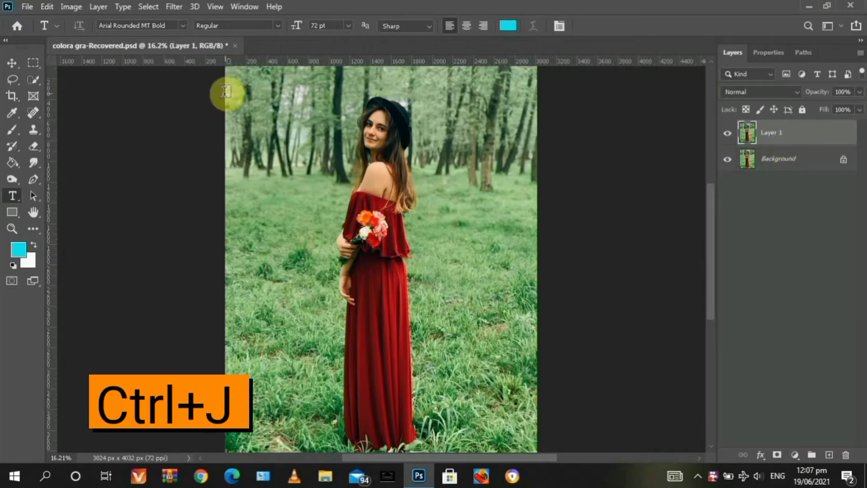
{"action": "left_click", "coordinate": [174, 6]}
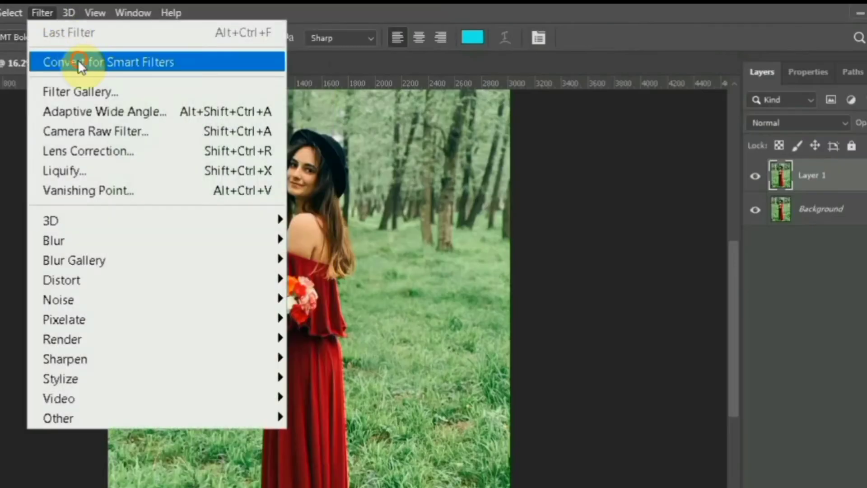
{"action": "left_click", "coordinate": [78, 62]}
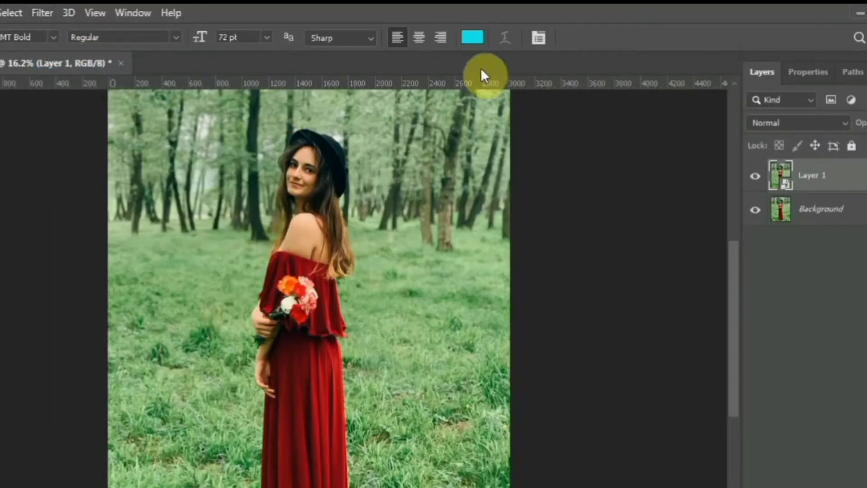
Step: In the Camera Raw Filter, set Exposure +0.15, Contrast +8, Highlights -25, Shadows +35, Whites -48, Blacks +6 and Clarity +15
{"action": "left_click", "coordinate": [42, 12]}
{"action": "left_click", "coordinate": [95, 131]}
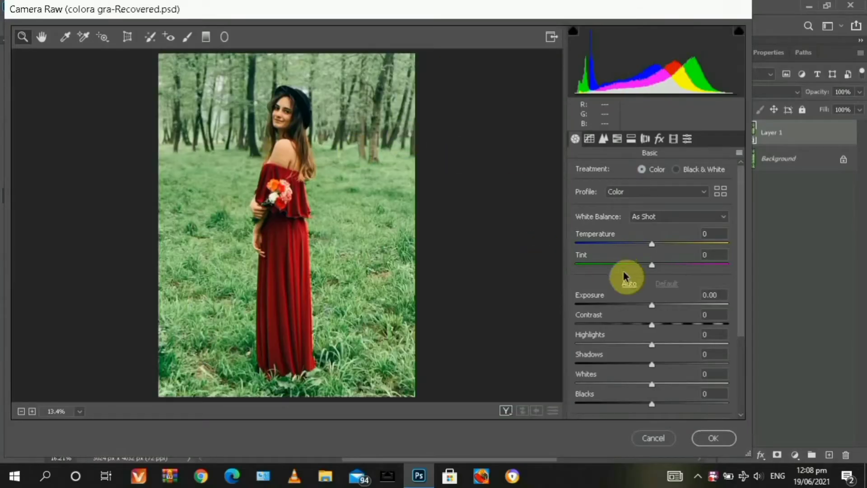
{"action": "left_click_drag", "start_coordinate": [652, 307], "coordinate": [667, 367]}
{"action": "scroll", "coordinate": [654, 343], "scroll_direction": "down", "scroll_amount": 1}
{"action": "scroll", "coordinate": [658, 380], "scroll_direction": "down", "scroll_amount": 3}
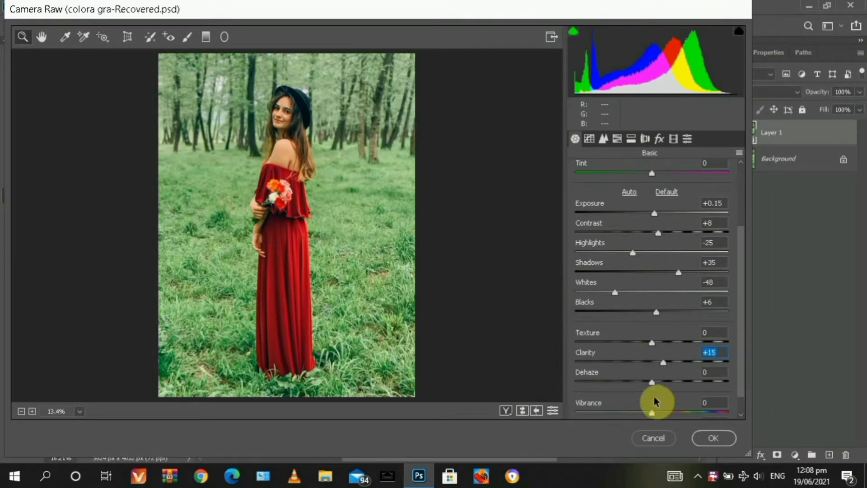
Step: Apply the Camera Raw edits with Vibrance at +24 and switch Layer 1 off and on to compare
{"action": "scroll", "coordinate": [664, 397], "scroll_direction": "down", "scroll_amount": 1}
{"action": "left_click_drag", "start_coordinate": [659, 392], "coordinate": [672, 389]}
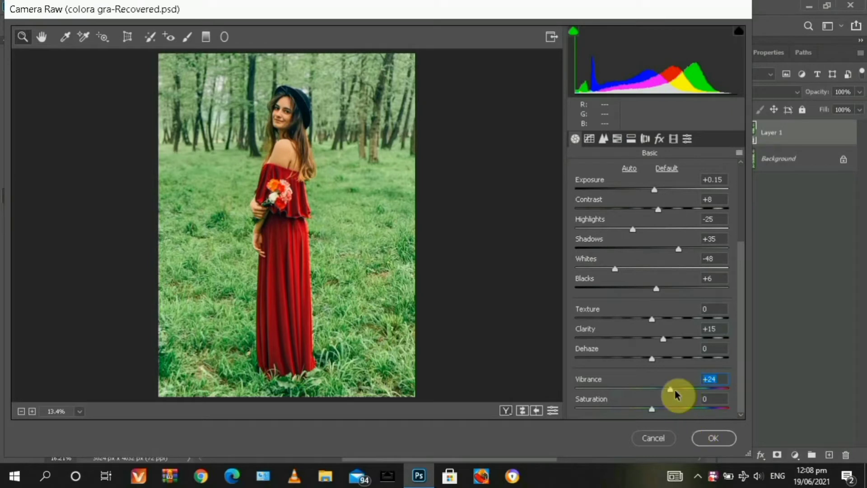
{"action": "left_click", "coordinate": [711, 438]}
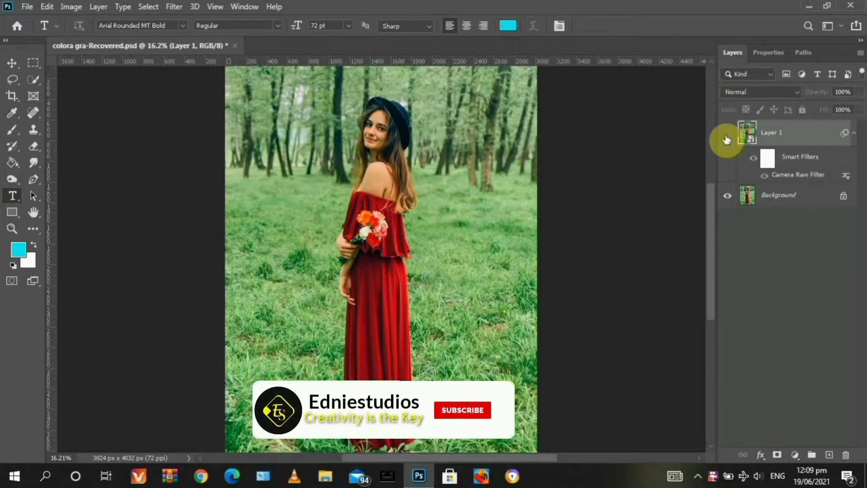
{"action": "left_click", "coordinate": [726, 136]}
{"action": "left_click", "coordinate": [726, 136]}
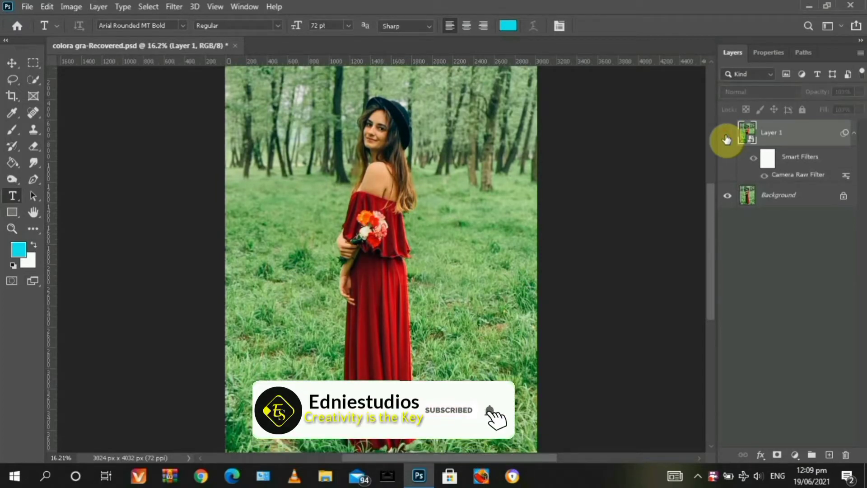
{"action": "left_click", "coordinate": [727, 136]}
Step: Add a Selective Color adjustment layer and set its Reds to Cyan -100% and Yellow +10%
{"action": "left_click", "coordinate": [795, 455]}
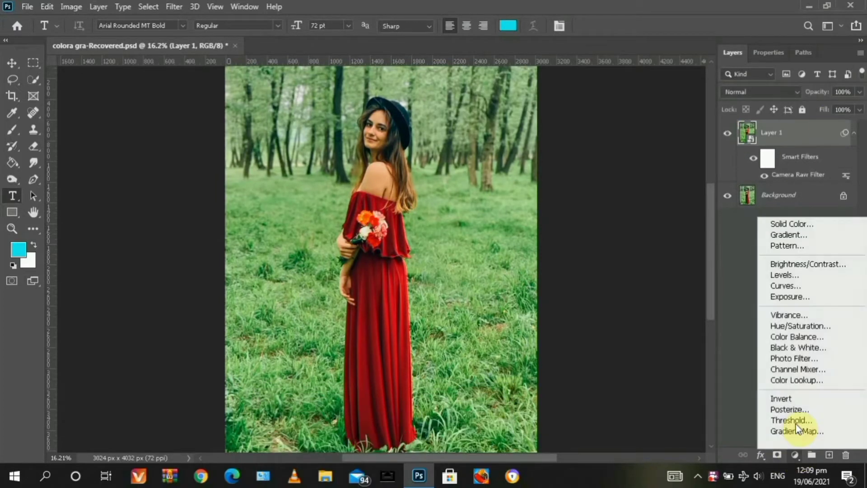
{"action": "left_click", "coordinate": [796, 442]}
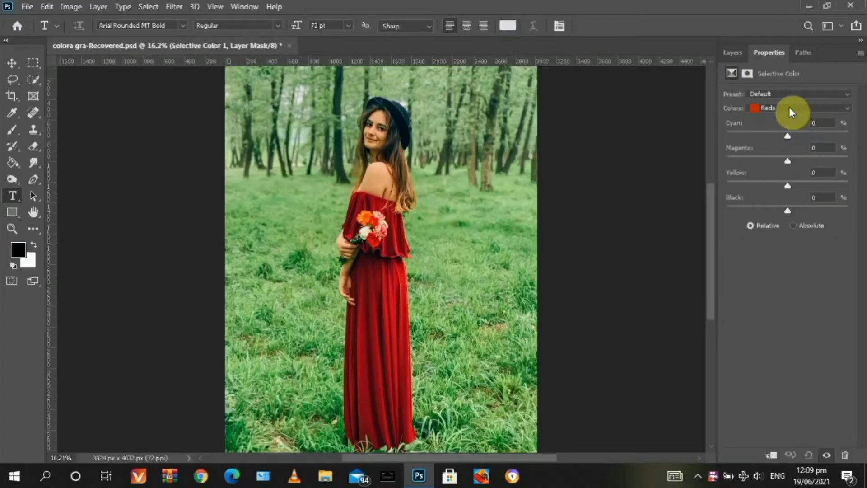
{"action": "left_click", "coordinate": [792, 112]}
{"action": "left_click", "coordinate": [791, 110]}
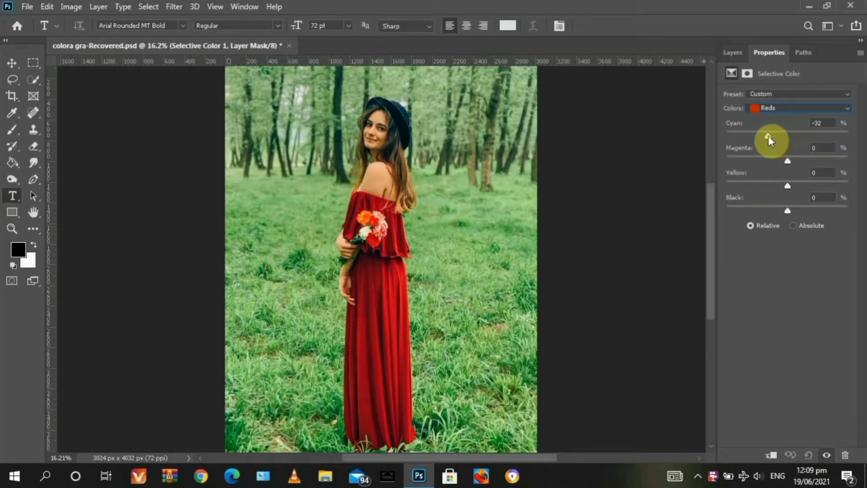
{"action": "mouse_move", "coordinate": [769, 138]}
{"action": "left_mouse_down"}
{"action": "mouse_move", "coordinate": [800, 143]}
{"action": "mouse_move", "coordinate": [760, 146]}
{"action": "left_mouse_up"}
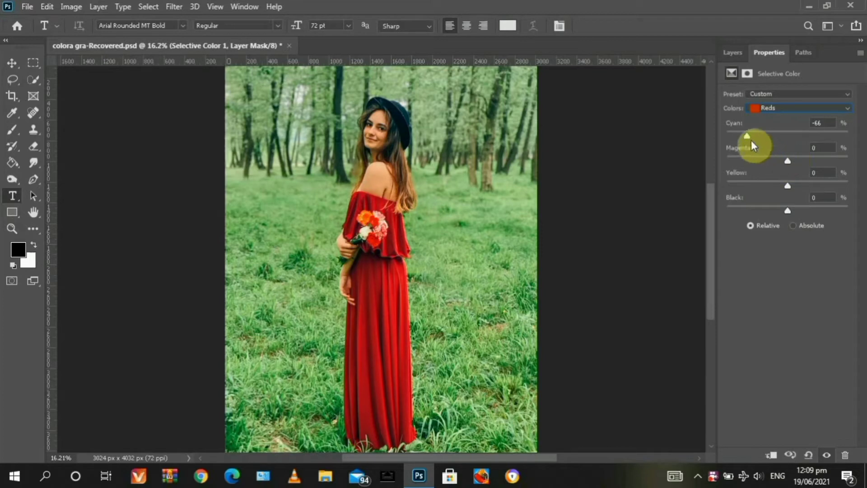
{"action": "left_click_drag", "start_coordinate": [750, 141], "coordinate": [728, 140]}
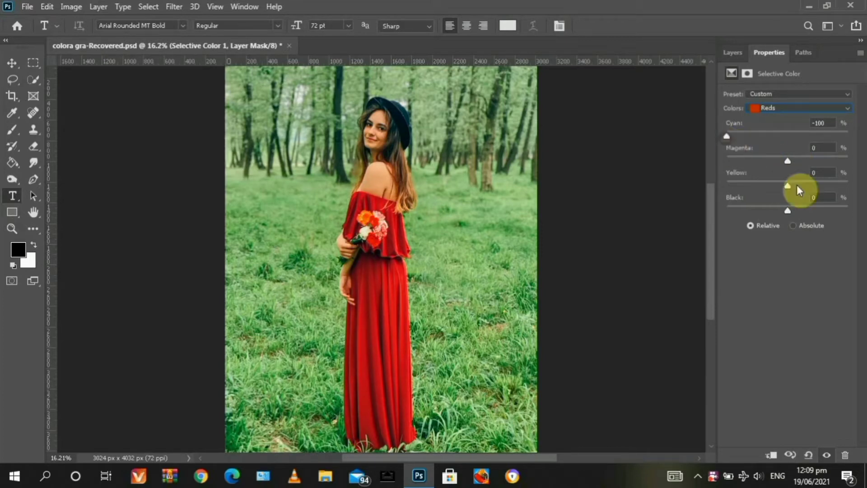
{"action": "left_click_drag", "start_coordinate": [788, 186], "coordinate": [801, 190]}
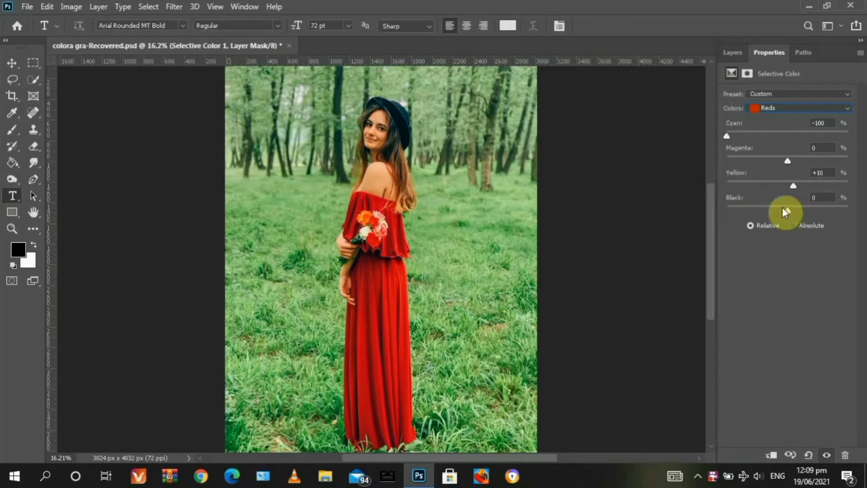
Step: Set the Yellows of the Selective Color adjustment to Cyan -76% and Yellow +11%
{"action": "left_click", "coordinate": [768, 108]}
{"action": "left_click", "coordinate": [771, 119]}
{"action": "left_click_drag", "start_coordinate": [788, 136], "coordinate": [740, 141]}
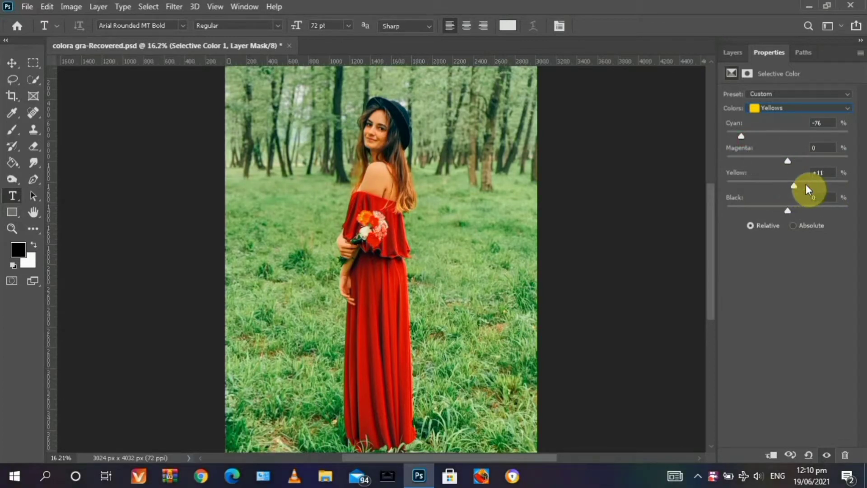
Step: Set the Selective Color Greens to Cyan -45%, Magenta -39% and Yellow +56%, and compare the image with and without the adjustment
{"action": "left_click", "coordinate": [764, 109]}
{"action": "left_click", "coordinate": [793, 148]}
{"action": "left_click_drag", "start_coordinate": [781, 135], "coordinate": [822, 188]}
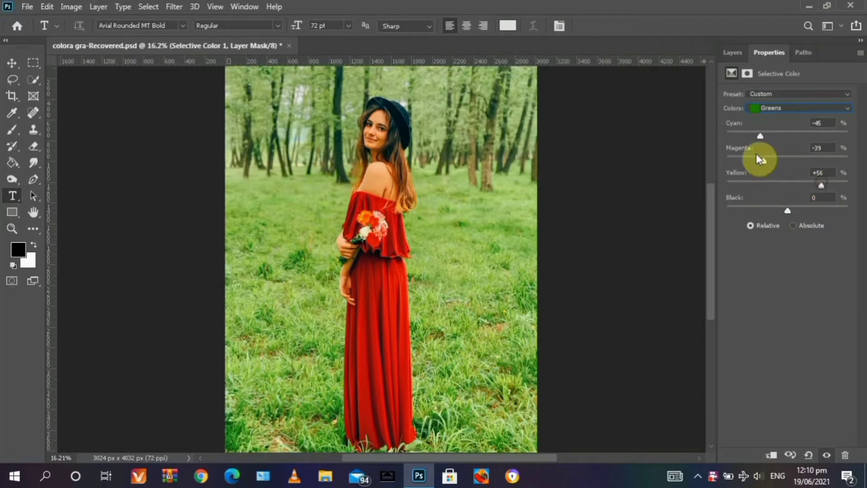
{"action": "left_click", "coordinate": [734, 53]}
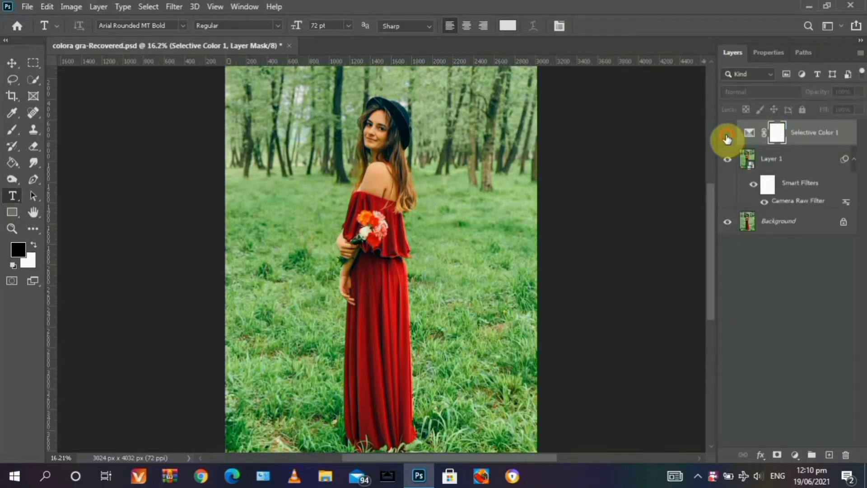
{"action": "left_click", "coordinate": [728, 133]}
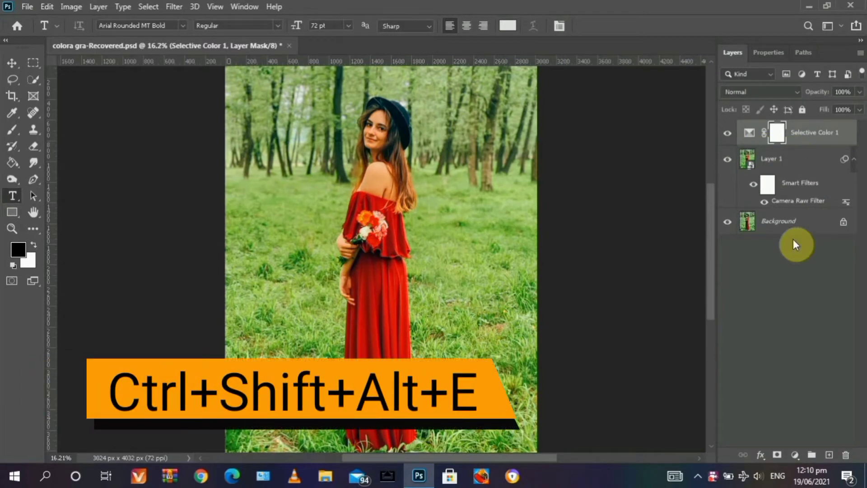
Step: Stamp all visible layers into a new top layer and convert it for smart filters
{"action": "key", "text": "ctrl+shift+alt+e"}
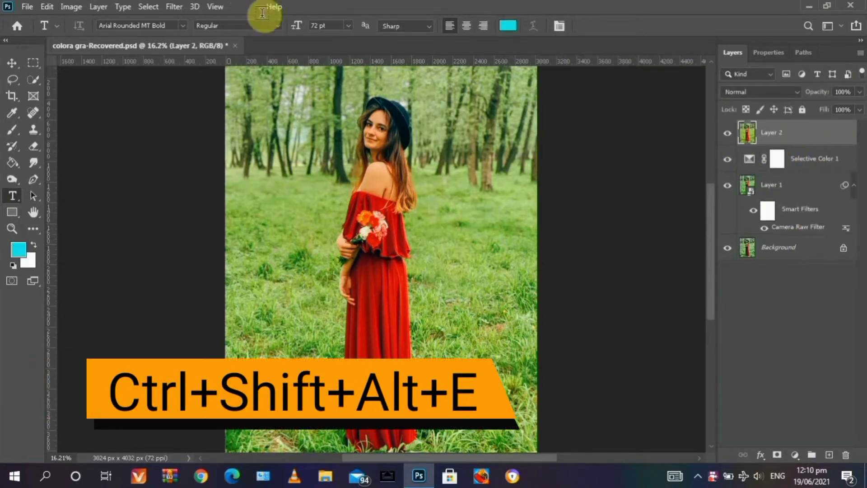
{"action": "left_click", "coordinate": [174, 6]}
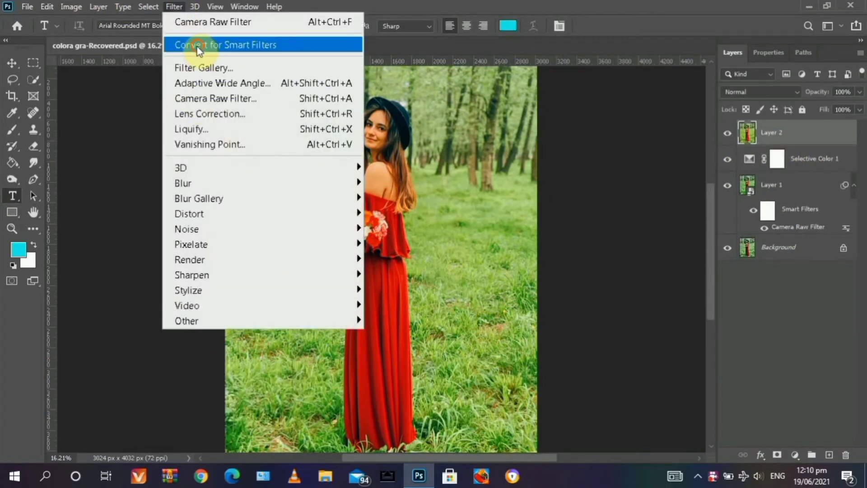
{"action": "left_click", "coordinate": [207, 46]}
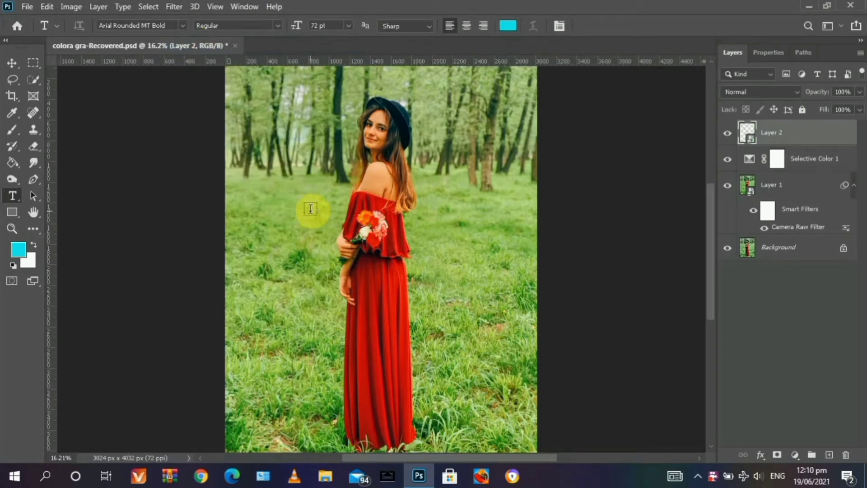
Step: Open Camera Raw on the stamped layer and set Temperature +3, Exposure +0.20, Contrast +7, Highlights -58, Shadows +22 and Blacks +13
{"action": "left_click", "coordinate": [174, 7]}
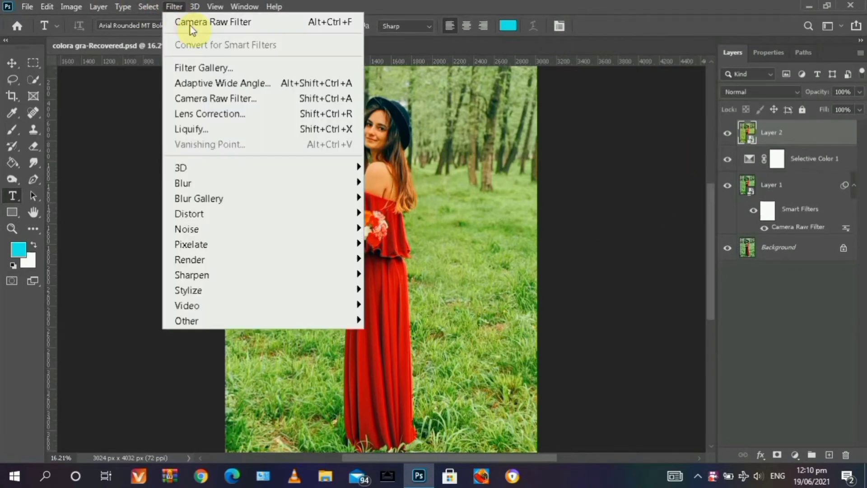
{"action": "left_click", "coordinate": [191, 25]}
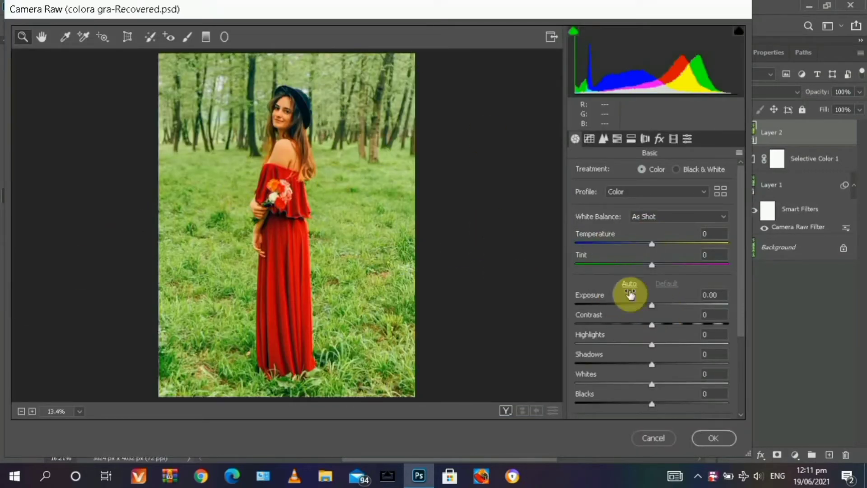
{"action": "left_click_drag", "start_coordinate": [653, 246], "coordinate": [657, 248]}
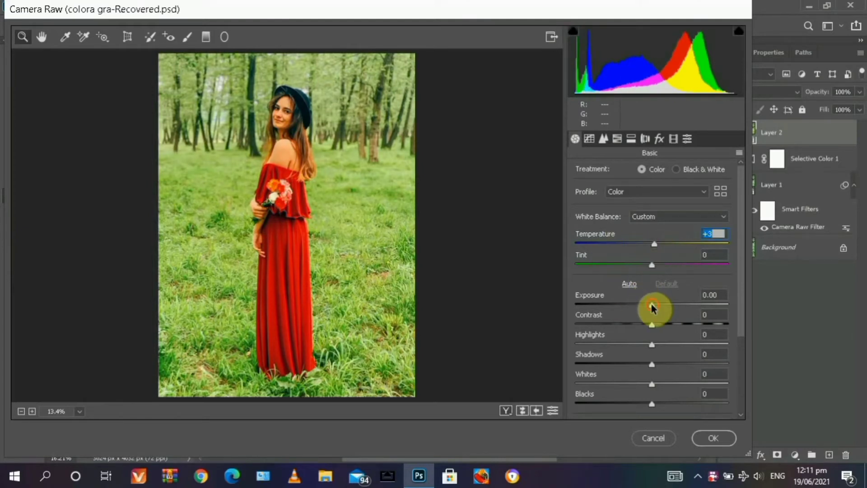
{"action": "left_click_drag", "start_coordinate": [656, 306], "coordinate": [615, 346]}
{"action": "mouse_move", "coordinate": [663, 364]}
{"action": "left_mouse_down"}
{"action": "mouse_move", "coordinate": [671, 367]}
{"action": "mouse_move", "coordinate": [663, 348]}
{"action": "left_mouse_up"}
{"action": "scroll", "coordinate": [633, 343], "scroll_direction": "down", "scroll_amount": 2}
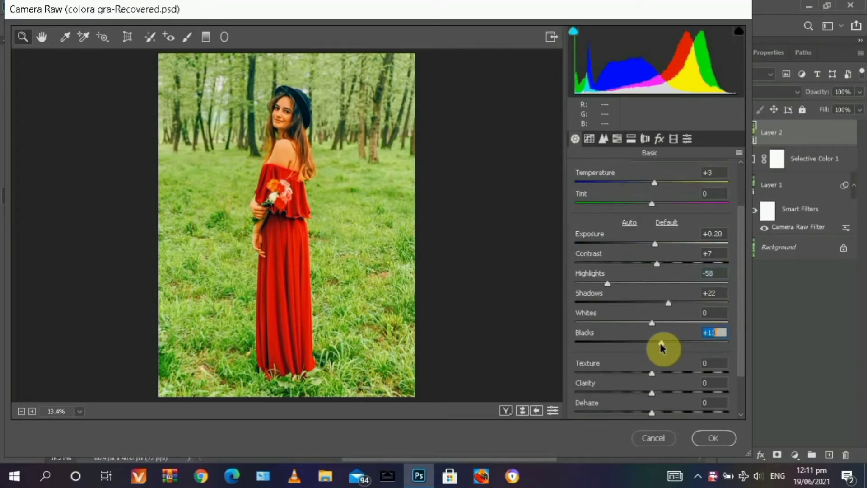
Step: In the HSL adjustments, set the Hue of Greens to -41 and of Yellows to +10, leaving Reds at 0
{"action": "left_click", "coordinate": [617, 138]}
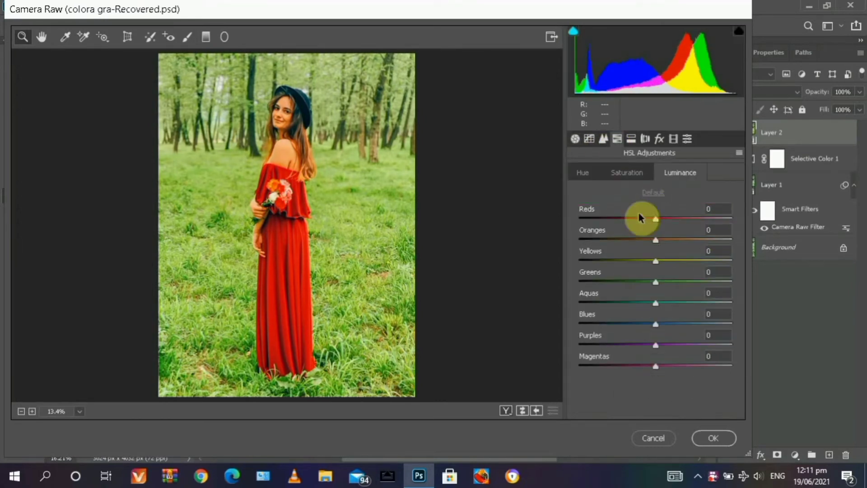
{"action": "left_click", "coordinate": [583, 172]}
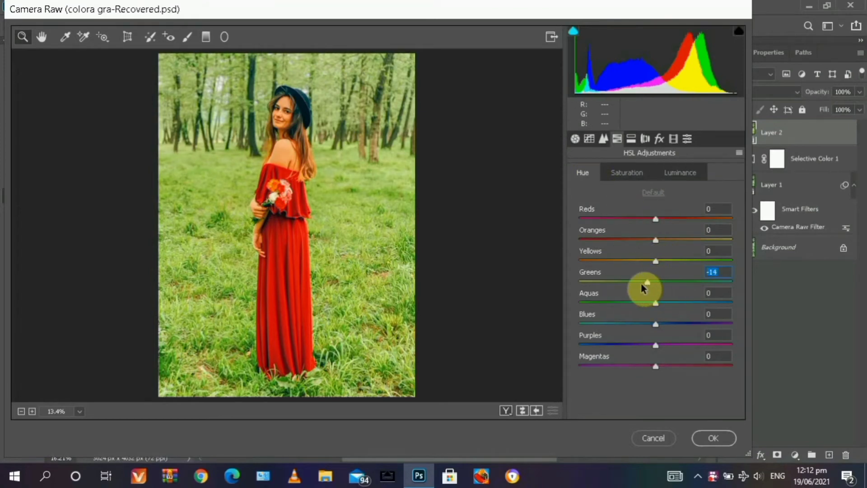
{"action": "left_click_drag", "start_coordinate": [644, 289], "coordinate": [621, 285]}
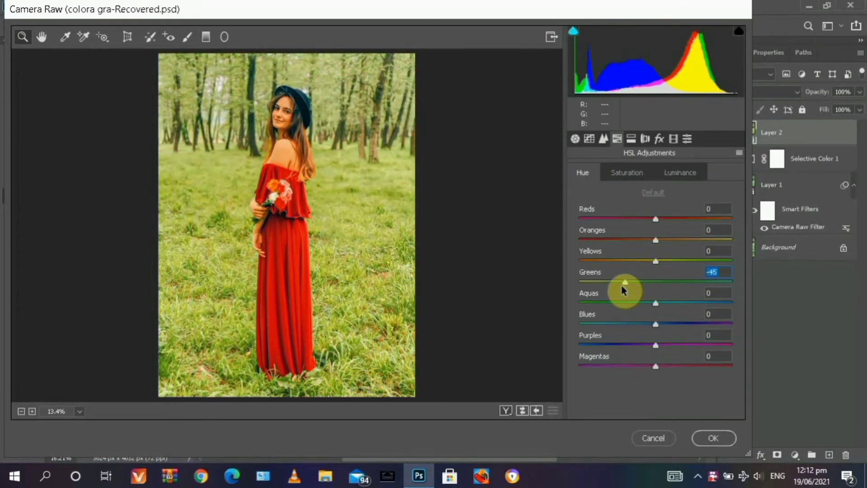
{"action": "mouse_move", "coordinate": [663, 263]}
{"action": "left_mouse_down"}
{"action": "mouse_move", "coordinate": [644, 264]}
{"action": "mouse_move", "coordinate": [655, 264]}
{"action": "mouse_move", "coordinate": [626, 284]}
{"action": "mouse_move", "coordinate": [666, 267]}
{"action": "left_mouse_up"}
{"action": "left_click_drag", "start_coordinate": [658, 217], "coordinate": [651, 220]}
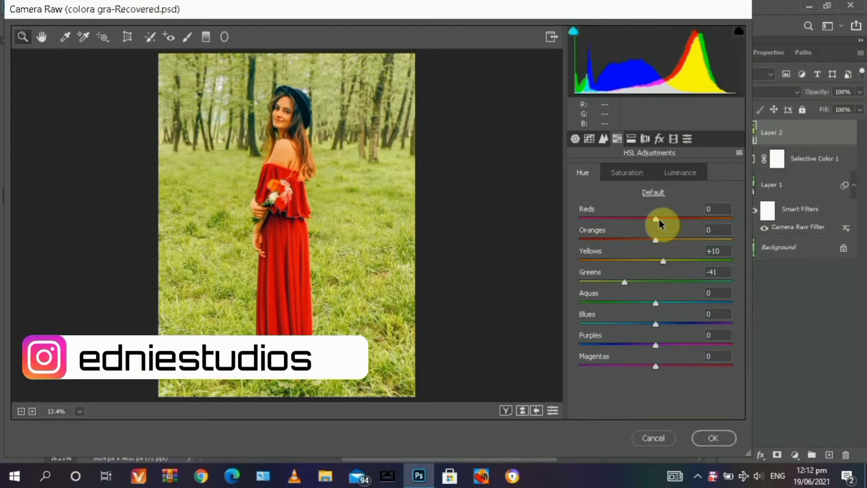
Step: Set HSL Saturation to Reds +8, Oranges +7 and Yellows +20, and Luminance to Reds +8 and Oranges +8
{"action": "left_click", "coordinate": [626, 173]}
{"action": "left_click_drag", "start_coordinate": [654, 219], "coordinate": [672, 262]}
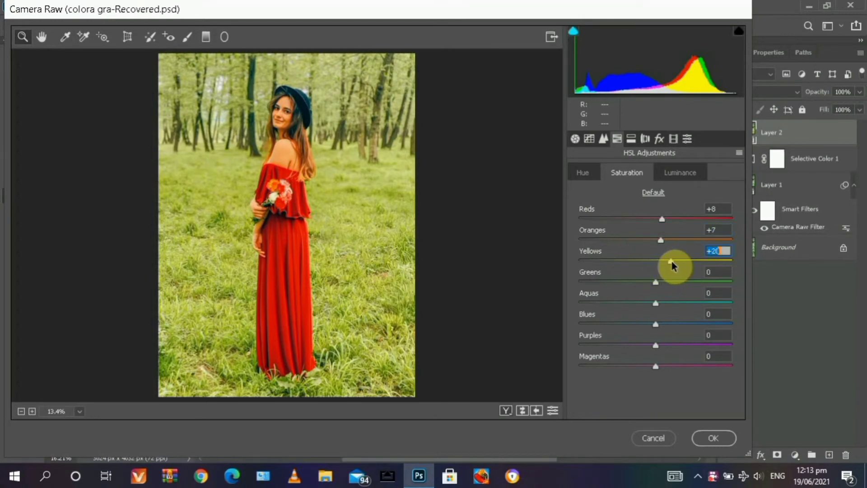
{"action": "left_click", "coordinate": [680, 176]}
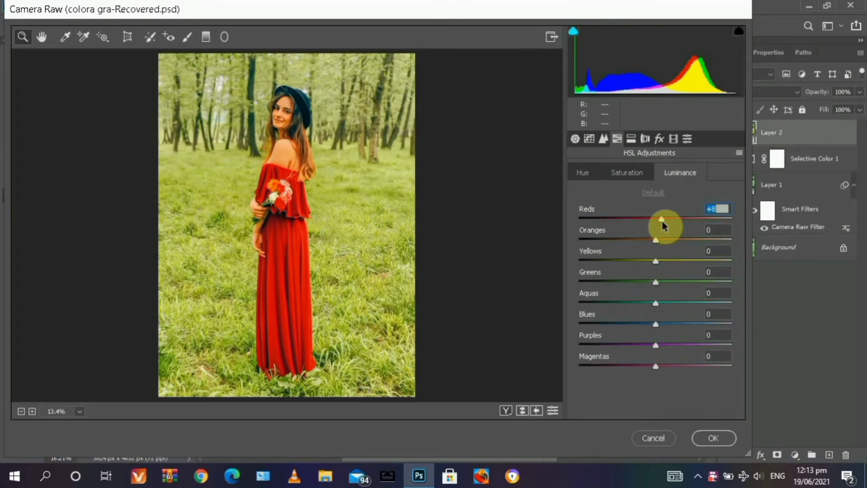
{"action": "left_click", "coordinate": [658, 240]}
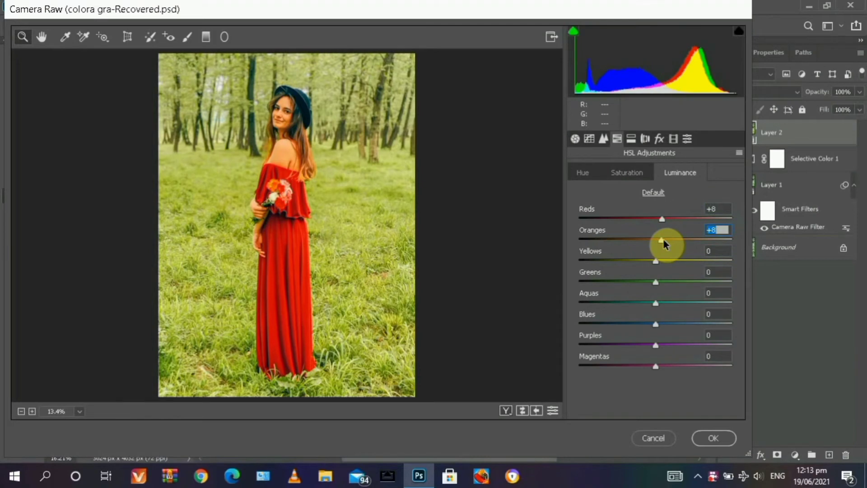
Step: Set Clarity to +10 in the Basic adjustments of Camera Raw
{"action": "left_click", "coordinate": [575, 138]}
{"action": "scroll", "coordinate": [611, 229], "scroll_direction": "down", "scroll_amount": 2}
{"action": "left_click_drag", "start_coordinate": [665, 342], "coordinate": [666, 342]}
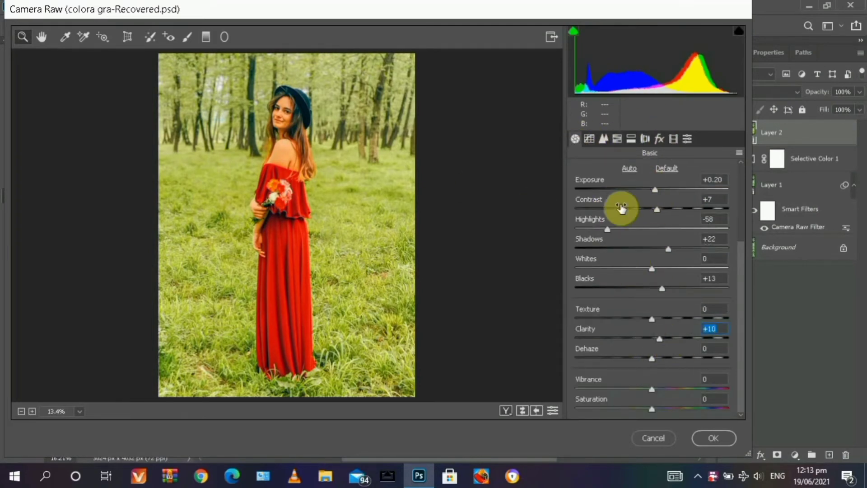
Step: Add a post-crop vignette with Amount -20, Roundness -46 and Feather 63
{"action": "left_click", "coordinate": [659, 138]}
{"action": "left_click_drag", "start_coordinate": [645, 307], "coordinate": [577, 304]}
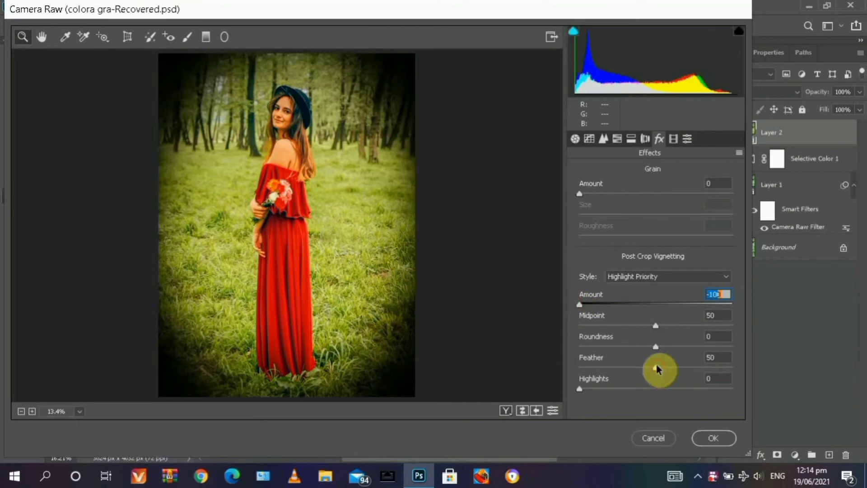
{"action": "left_click_drag", "start_coordinate": [656, 368], "coordinate": [570, 368]}
{"action": "left_click_drag", "start_coordinate": [654, 349], "coordinate": [621, 351]}
{"action": "left_click_drag", "start_coordinate": [580, 304], "coordinate": [640, 304]}
{"action": "left_click_drag", "start_coordinate": [582, 367], "coordinate": [639, 369]}
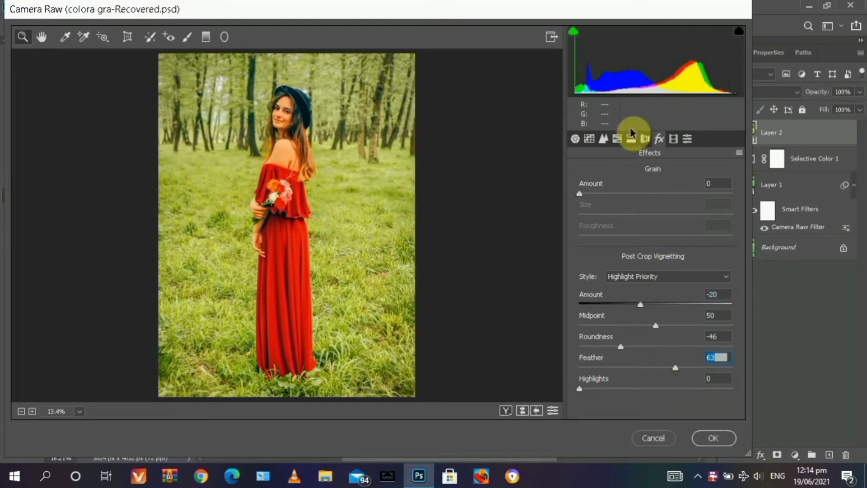
Step: On the RGB point curve, anchor the lower quarter of the line and raise the black point to output 18
{"action": "left_click", "coordinate": [589, 138]}
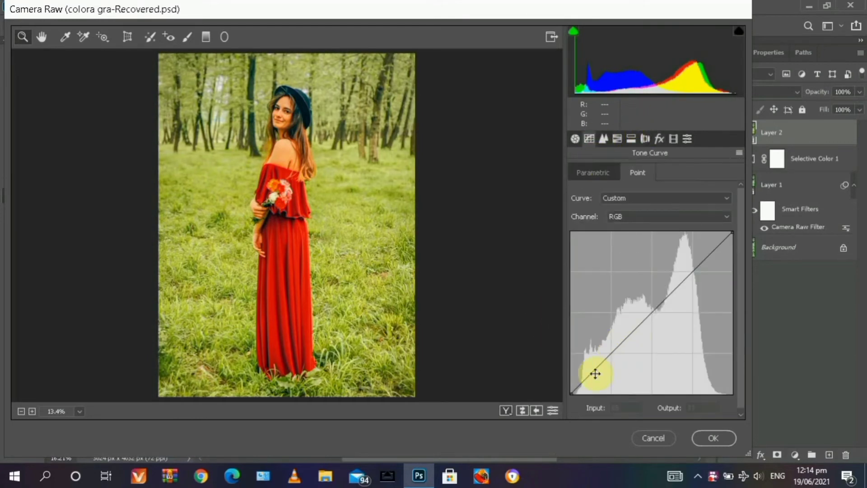
{"action": "left_click", "coordinate": [614, 349]}
{"action": "left_click_drag", "start_coordinate": [573, 393], "coordinate": [566, 382]}
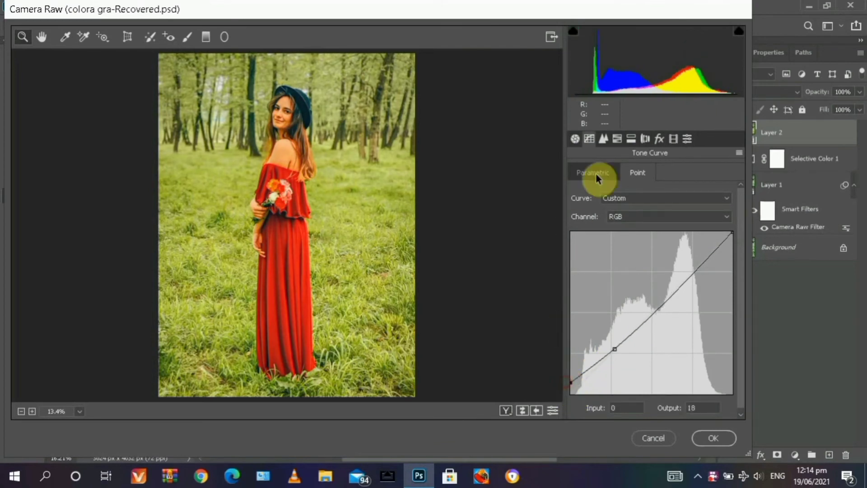
Step: In the Basic adjustments, set Exposure to +0.40 and Vibrance to +25
{"action": "left_click", "coordinate": [576, 139]}
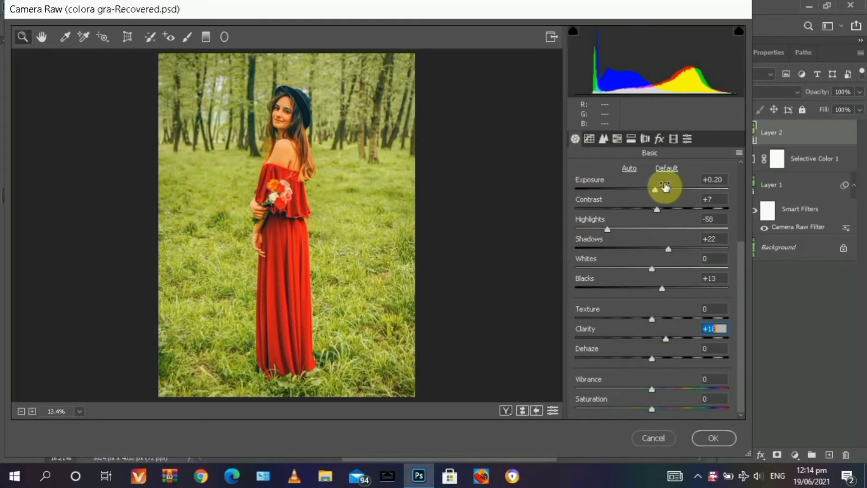
{"action": "double_click", "coordinate": [715, 179]}
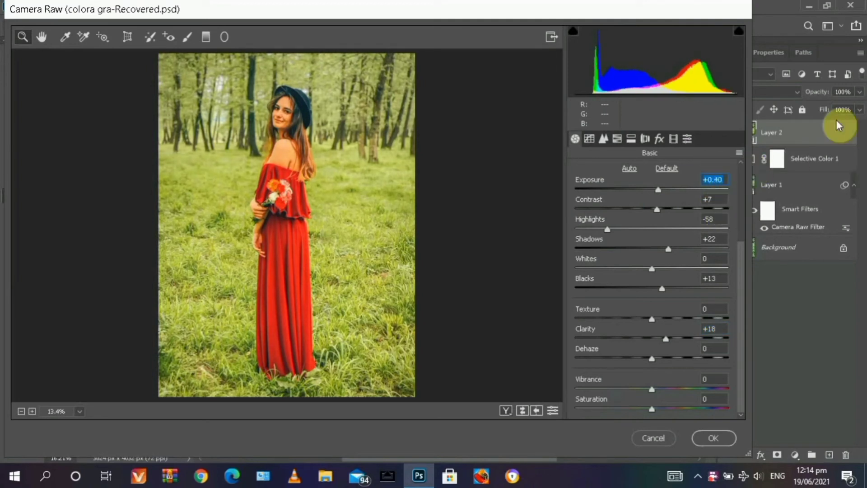
{"action": "left_click", "coordinate": [728, 179]}
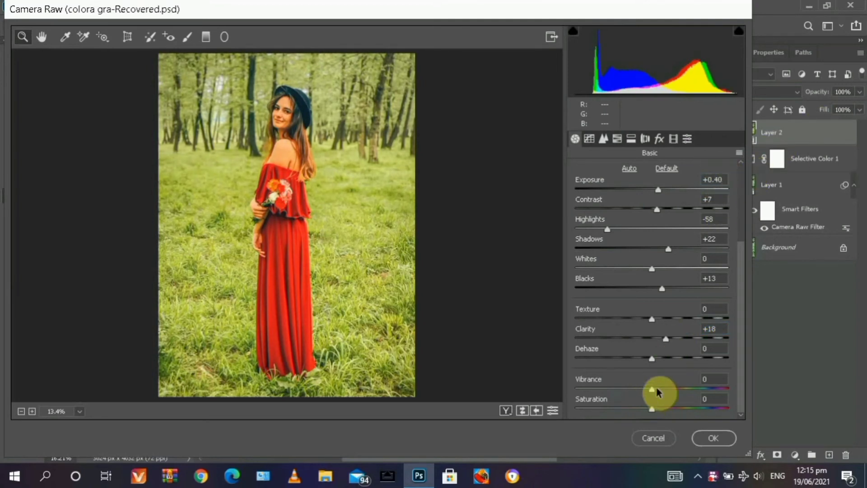
{"action": "left_click_drag", "start_coordinate": [663, 393], "coordinate": [672, 393]}
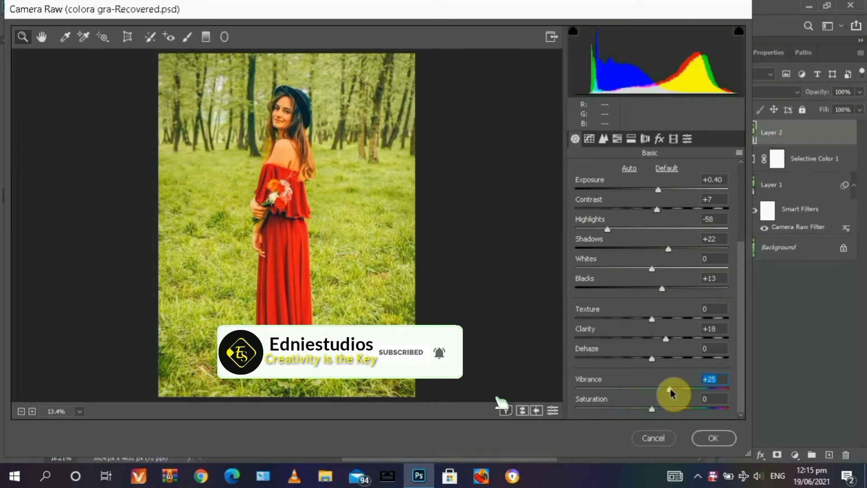
Step: Compare the before and after settings in the preview, and apply the Camera Raw filter to Layer 2
{"action": "left_click", "coordinate": [523, 411]}
{"action": "left_click", "coordinate": [523, 412]}
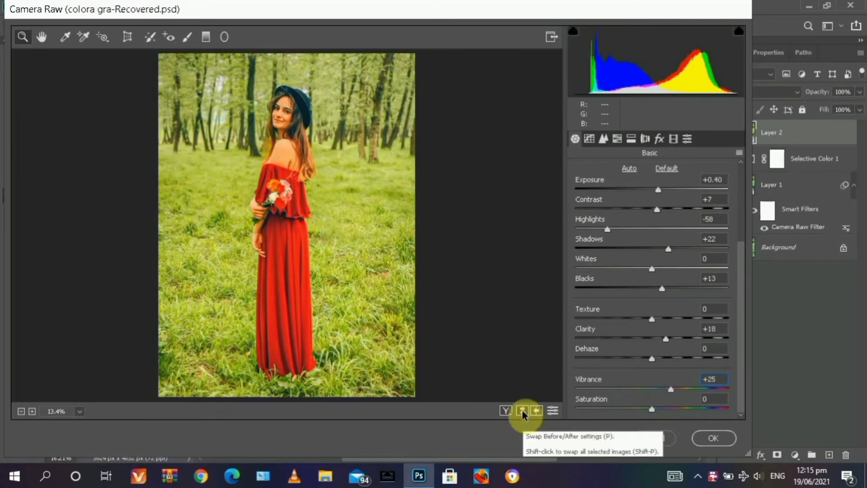
{"action": "left_click", "coordinate": [522, 411]}
{"action": "left_click", "coordinate": [523, 411]}
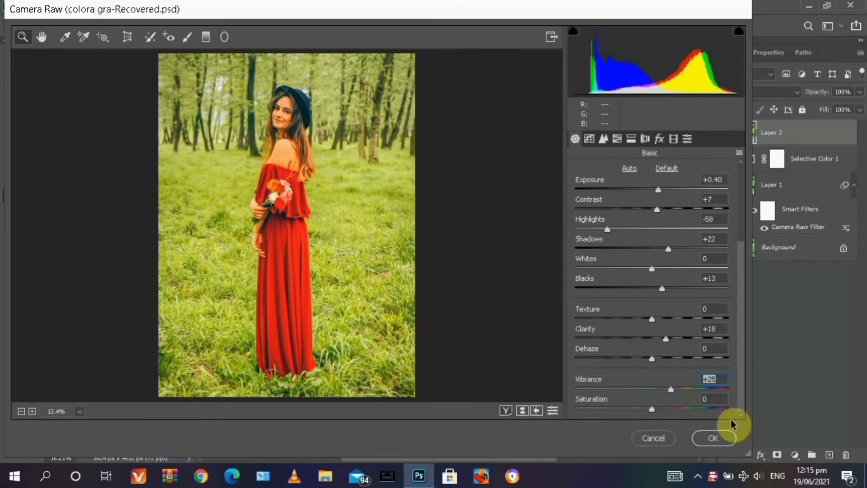
{"action": "left_click", "coordinate": [723, 438]}
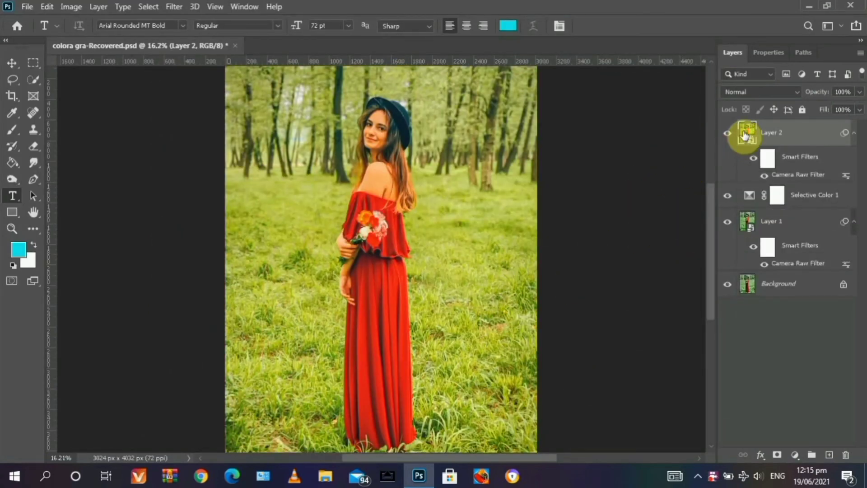
Step: Add a layer mask to Layer 2 and paint black over the woman's face with a size 300 brush at 1% flow
{"action": "left_click", "coordinate": [777, 455]}
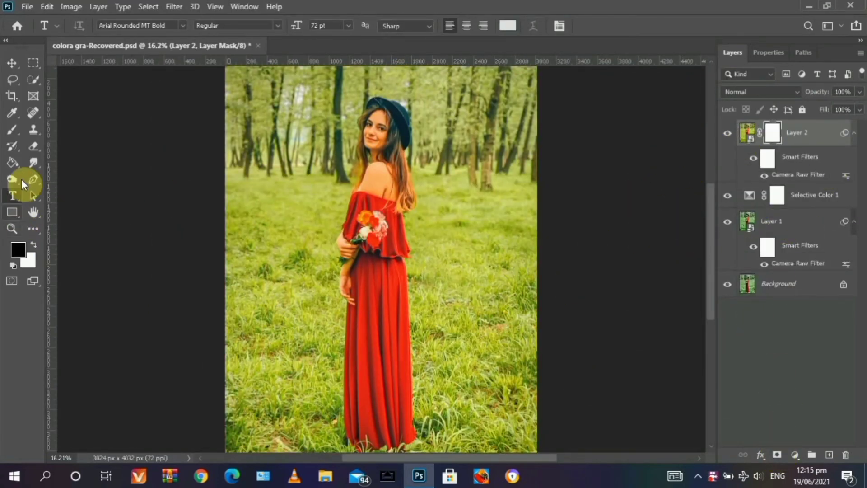
{"action": "left_click", "coordinate": [14, 131]}
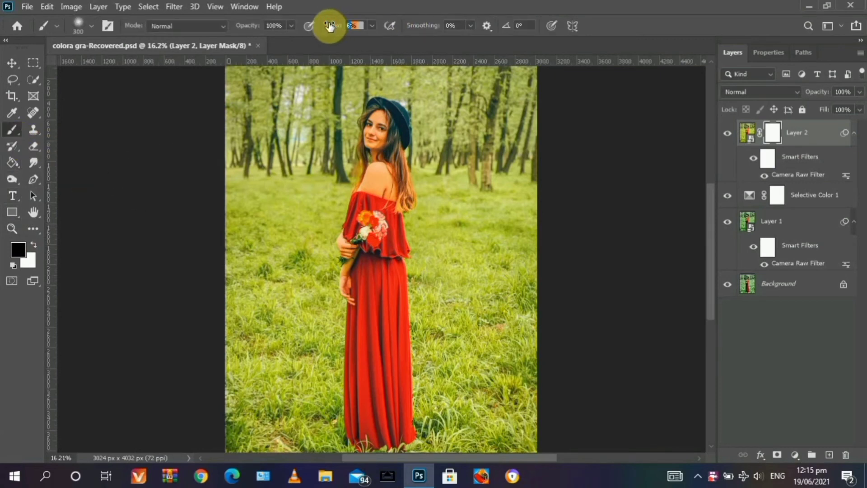
{"action": "mouse_move", "coordinate": [380, 151]}
{"action": "left_mouse_down"}
{"action": "mouse_move", "coordinate": [378, 118]}
{"action": "mouse_move", "coordinate": [380, 186]}
{"action": "mouse_move", "coordinate": [394, 191]}
{"action": "mouse_move", "coordinate": [371, 187]}
{"action": "mouse_move", "coordinate": [375, 115]}
{"action": "mouse_move", "coordinate": [365, 143]}
{"action": "mouse_move", "coordinate": [382, 136]}
{"action": "mouse_move", "coordinate": [362, 150]}
{"action": "mouse_move", "coordinate": [368, 126]}
{"action": "mouse_move", "coordinate": [378, 123]}
{"action": "mouse_move", "coordinate": [360, 192]}
{"action": "mouse_move", "coordinate": [374, 130]}
{"action": "mouse_move", "coordinate": [385, 158]}
{"action": "mouse_move", "coordinate": [385, 132]}
{"action": "mouse_move", "coordinate": [377, 188]}
{"action": "mouse_move", "coordinate": [388, 184]}
{"action": "mouse_move", "coordinate": [377, 176]}
{"action": "mouse_move", "coordinate": [378, 195]}
{"action": "mouse_move", "coordinate": [372, 118]}
{"action": "left_mouse_up"}
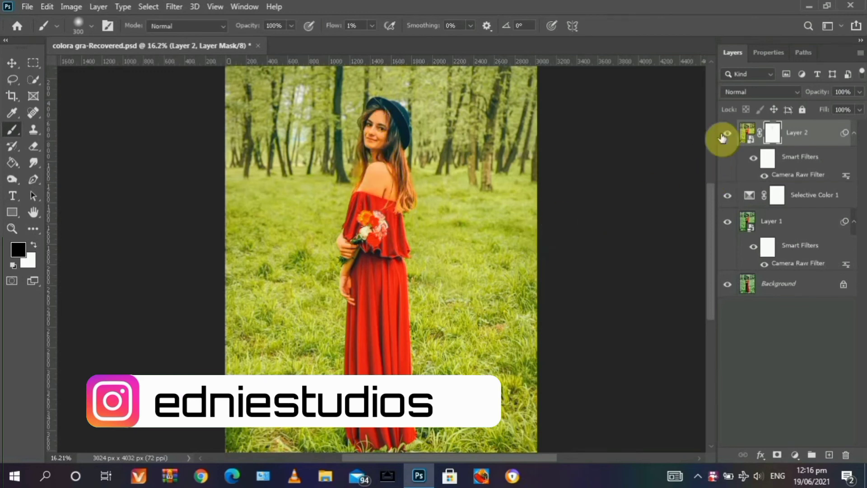
{"action": "left_click", "coordinate": [774, 136], "text": "shift"}
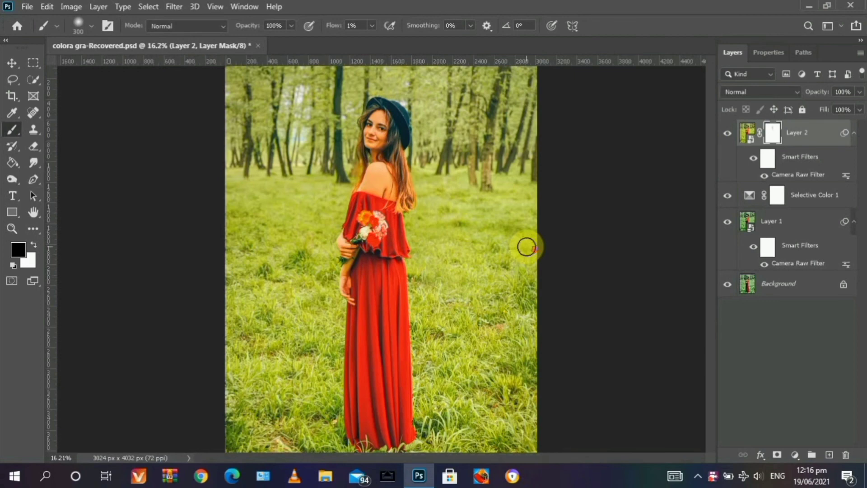
Step: Compare the graded image with the original by toggling the visibility of all layers except Background
{"action": "scroll", "coordinate": [524, 246], "scroll_direction": "down", "scroll_amount": 2}
{"action": "scroll", "coordinate": [531, 243], "scroll_direction": "up", "scroll_amount": 3}
{"action": "scroll", "coordinate": [532, 242], "scroll_direction": "down", "scroll_amount": 1}
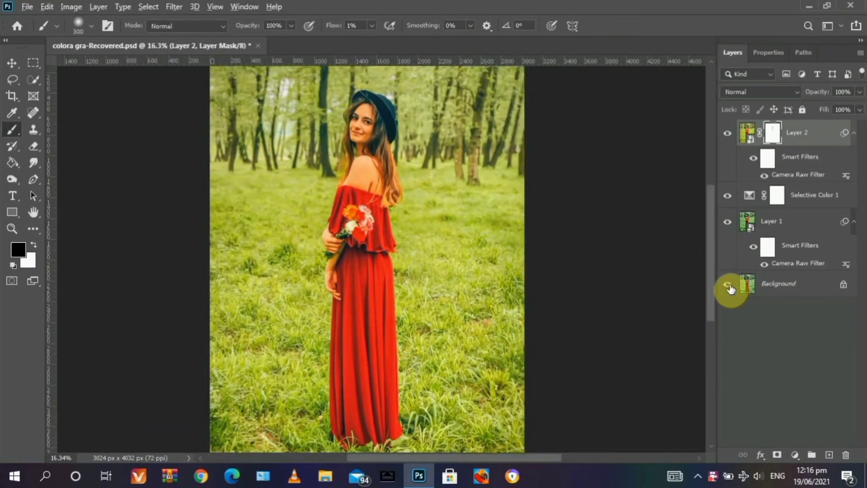
{"action": "left_click", "coordinate": [729, 285], "text": "alt"}
{"action": "left_click", "coordinate": [729, 285], "text": "alt"}
{"action": "scroll", "coordinate": [575, 271], "scroll_direction": "down", "scroll_amount": 3}
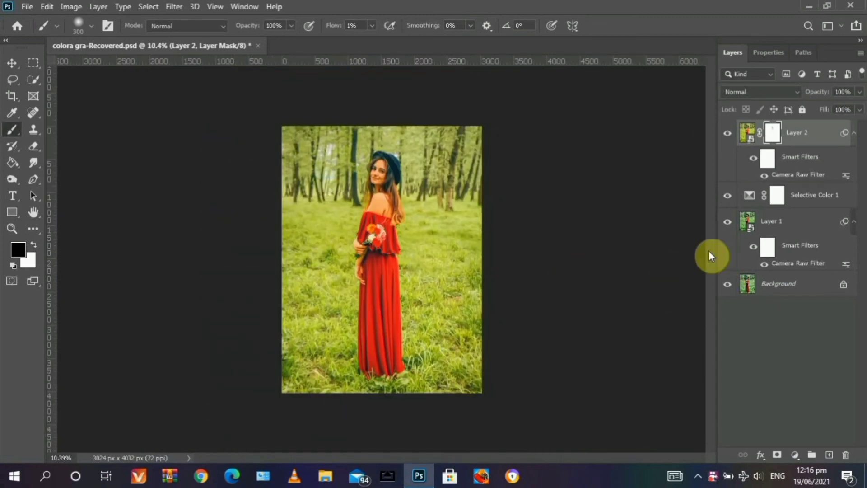
{"action": "left_click", "coordinate": [728, 286], "text": "alt"}
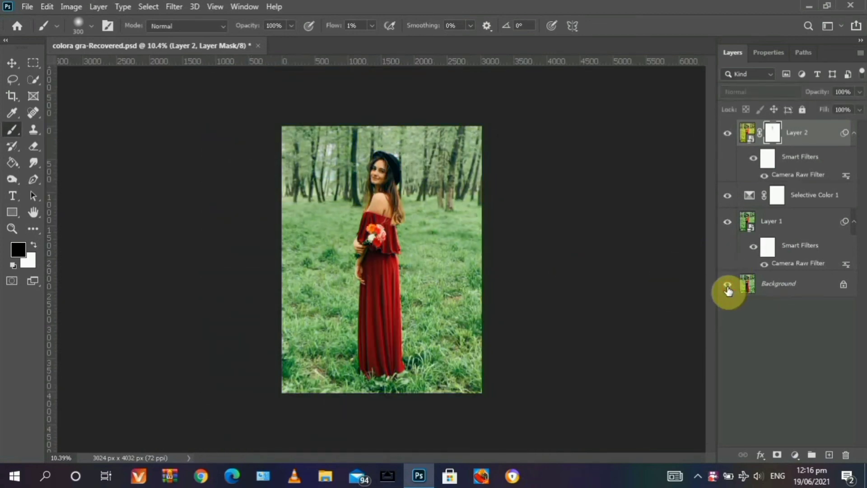